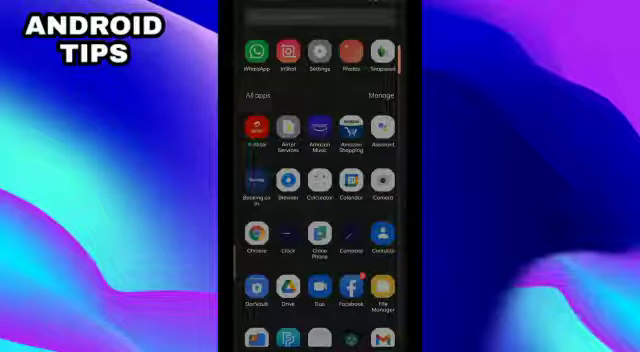
Open the Settings app from the launcher's app drawer
left_click(319, 52)
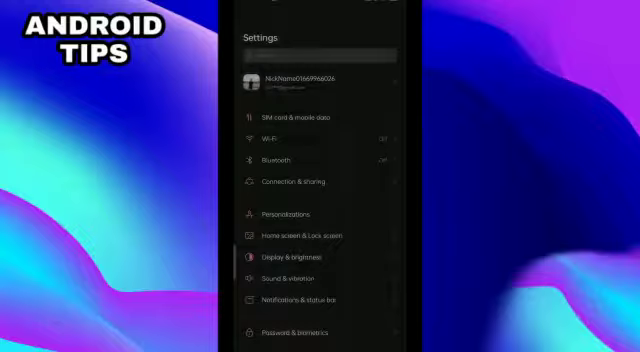
Search Settings for 'home' and open the Home screen mode page
left_click(361, 54)
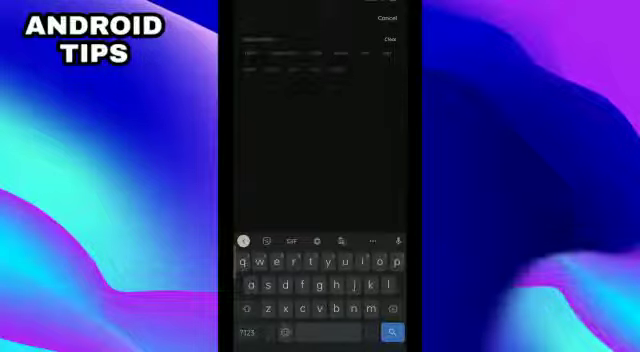
type("home")
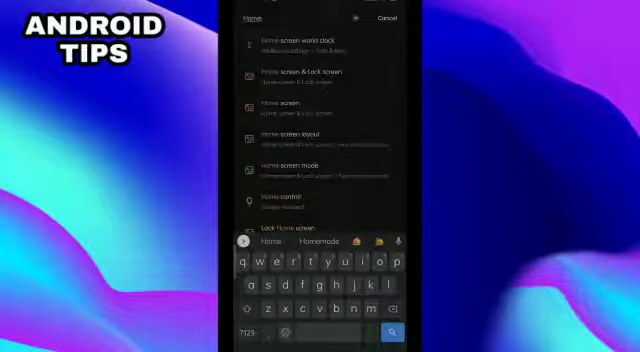
left_click(326, 153)
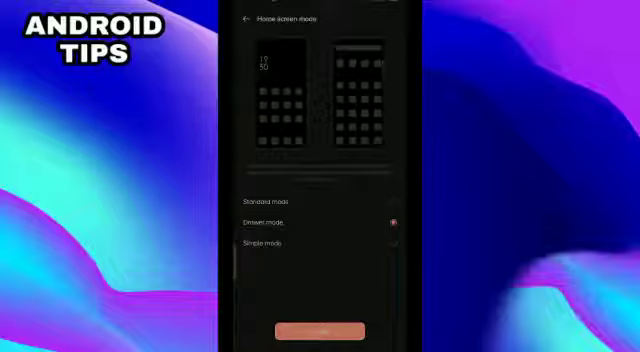
Compare the Standard, Simple and Drawer home screen mode previews
left_click(315, 201)
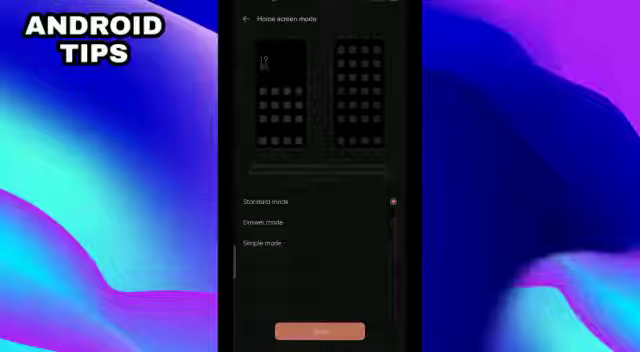
left_click(310, 242)
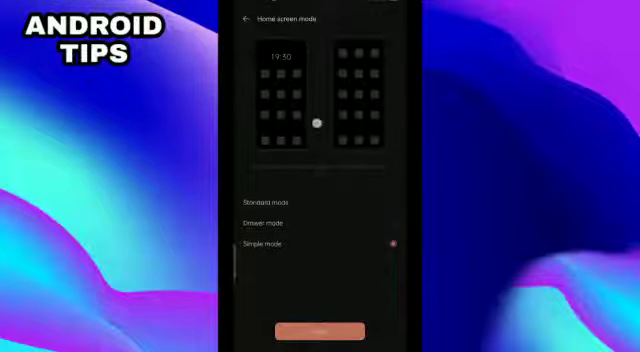
mouse_move(314, 121)
left_mouse_down()
mouse_move(277, 92)
mouse_move(357, 72)
left_mouse_up()
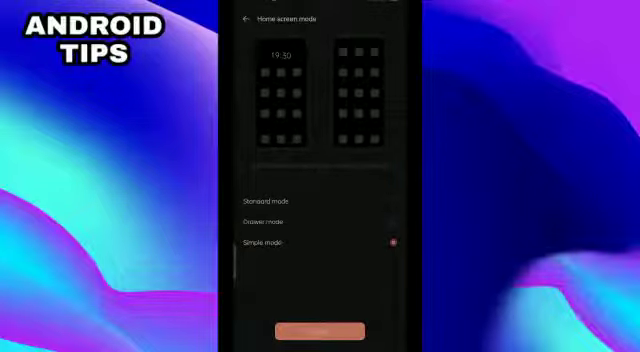
left_click(392, 221)
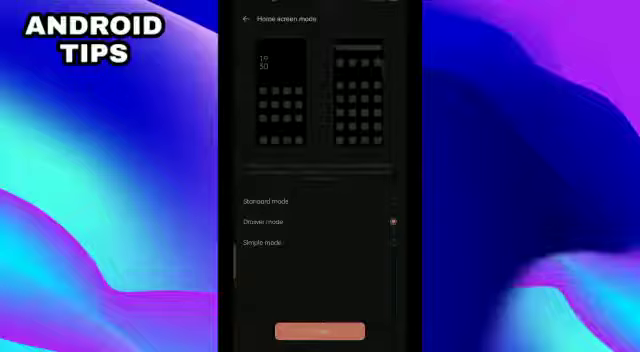
left_click(392, 201)
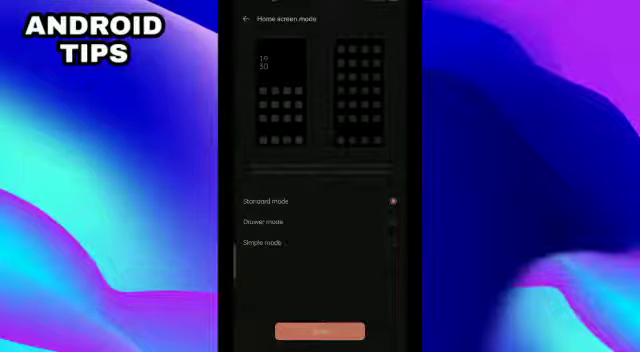
left_click(392, 242)
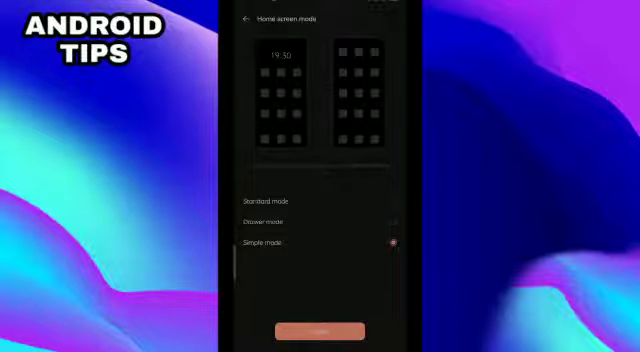
left_click(392, 221)
Cycle through the modes once more, finally leaving Simple mode selected
left_click(392, 242)
left_click(392, 201)
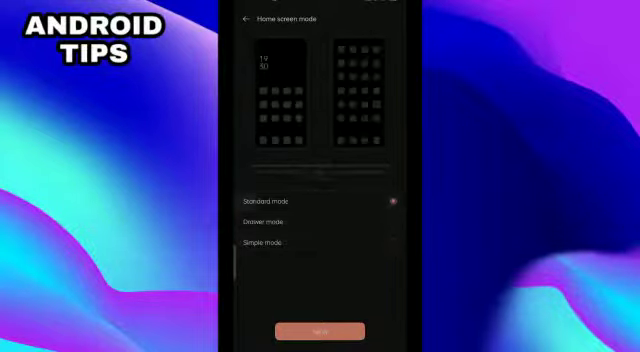
left_click(392, 242)
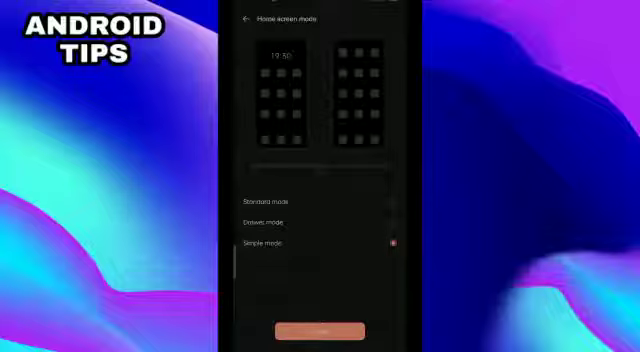
left_click(392, 201)
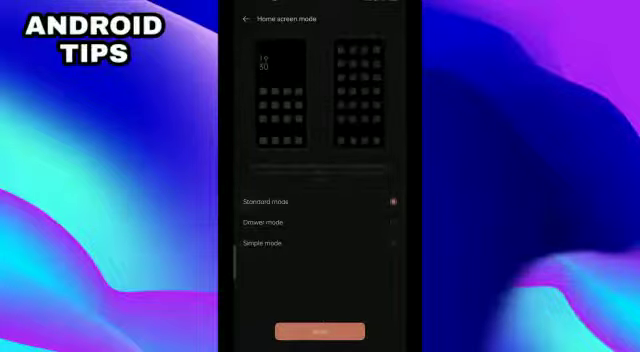
left_click(392, 222)
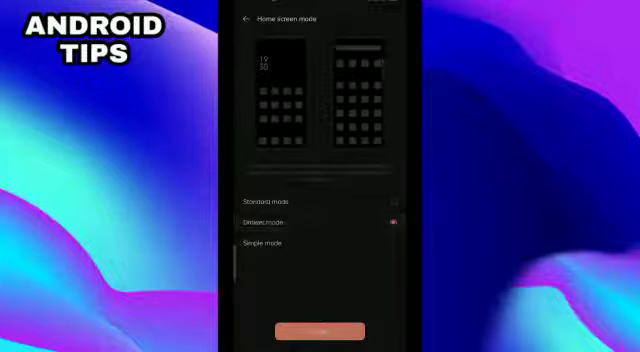
left_click(392, 243)
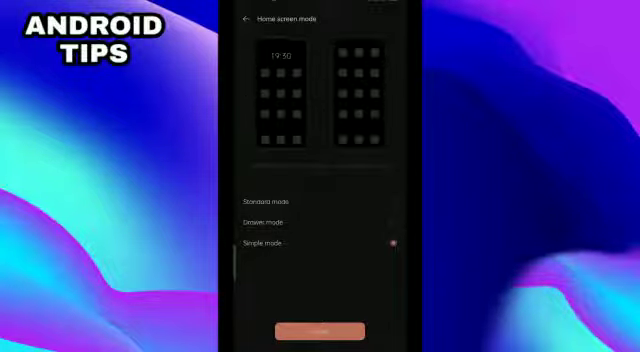
left_click(392, 201)
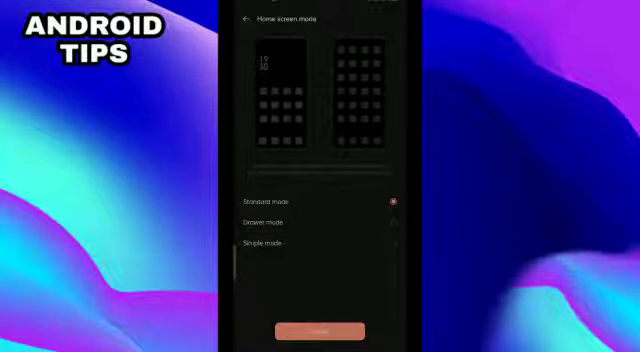
left_click(392, 243)
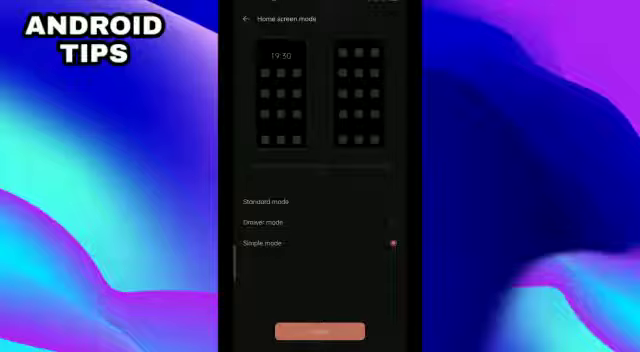
Apply Simple mode and confirm the home screen switch
left_click(335, 331)
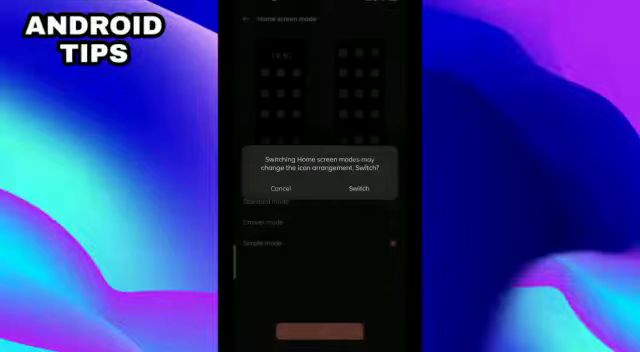
left_click(360, 188)
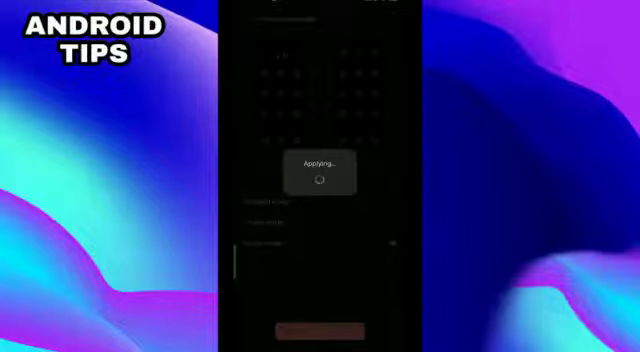